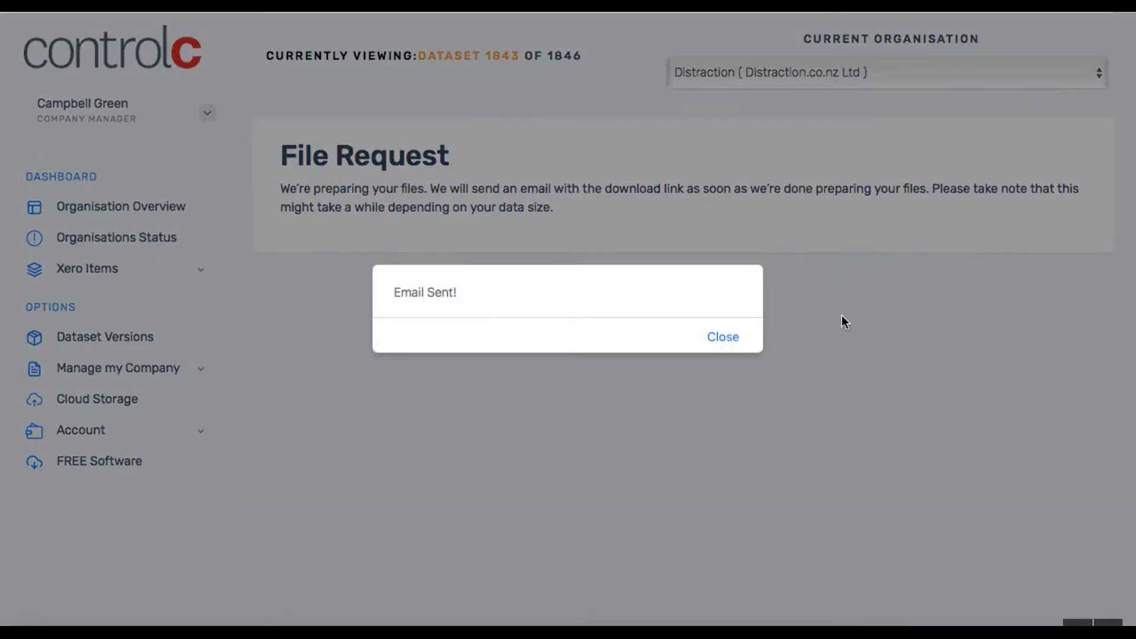
Step: Dismiss the sent notice, open the notification email's download link, and show the downloaded XeroBackup4_20190726T140144_entire_set(1).xml in its folder
left_click(729, 340)
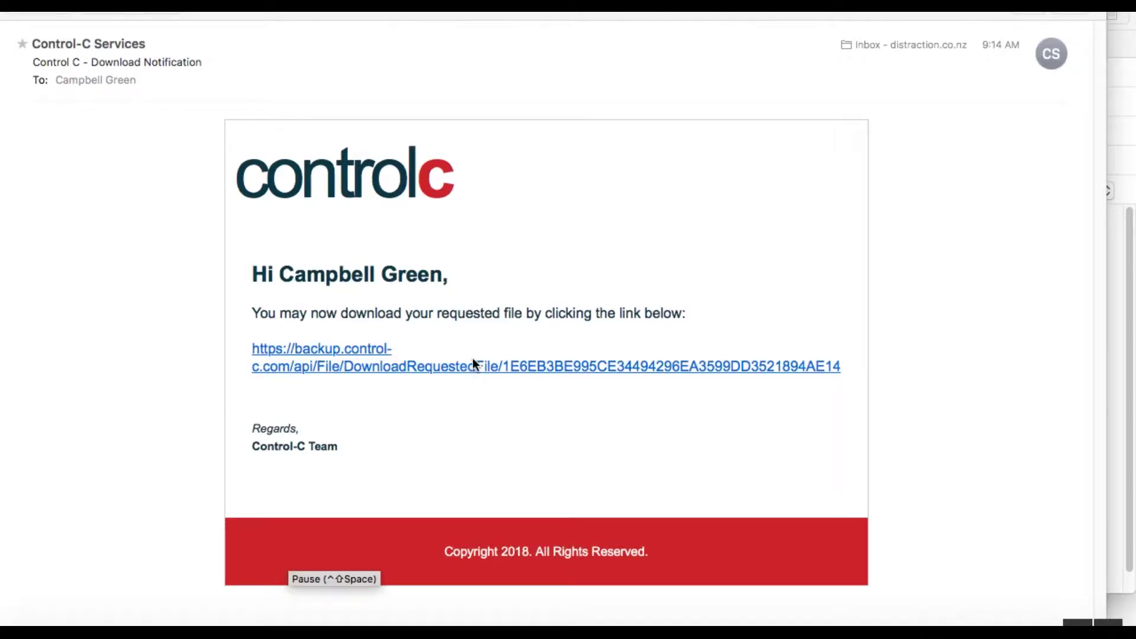
left_click(405, 368)
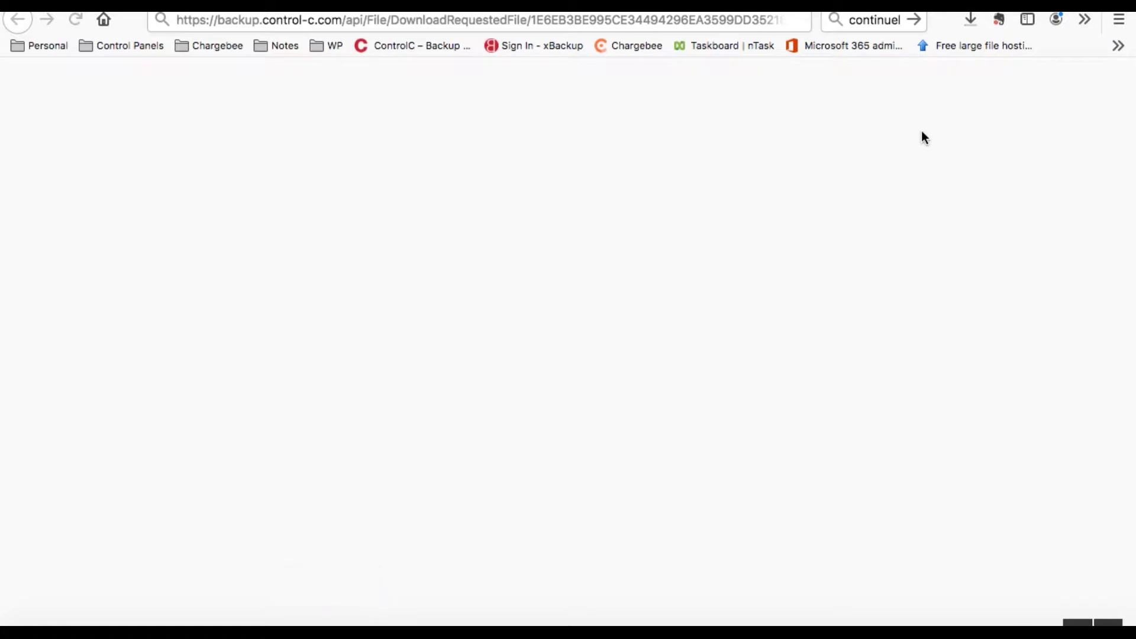
left_click(971, 21)
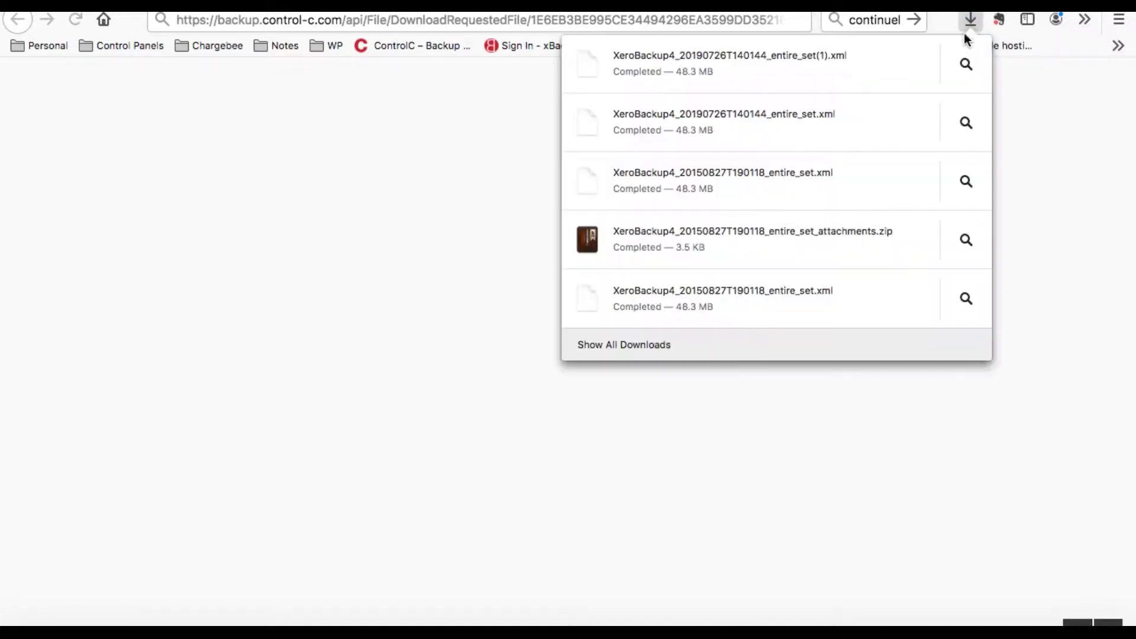
left_click(970, 66)
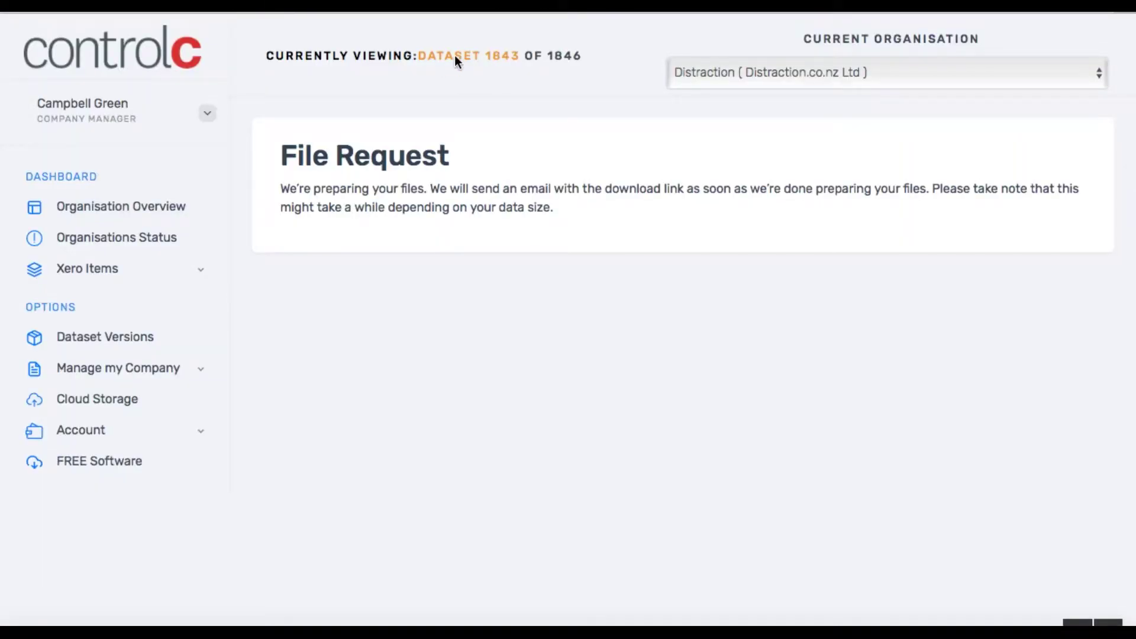
Step: Download the attachments of Dataset 1846 from the dataset versions list and show the downloaded folder in Finder
left_click(454, 56)
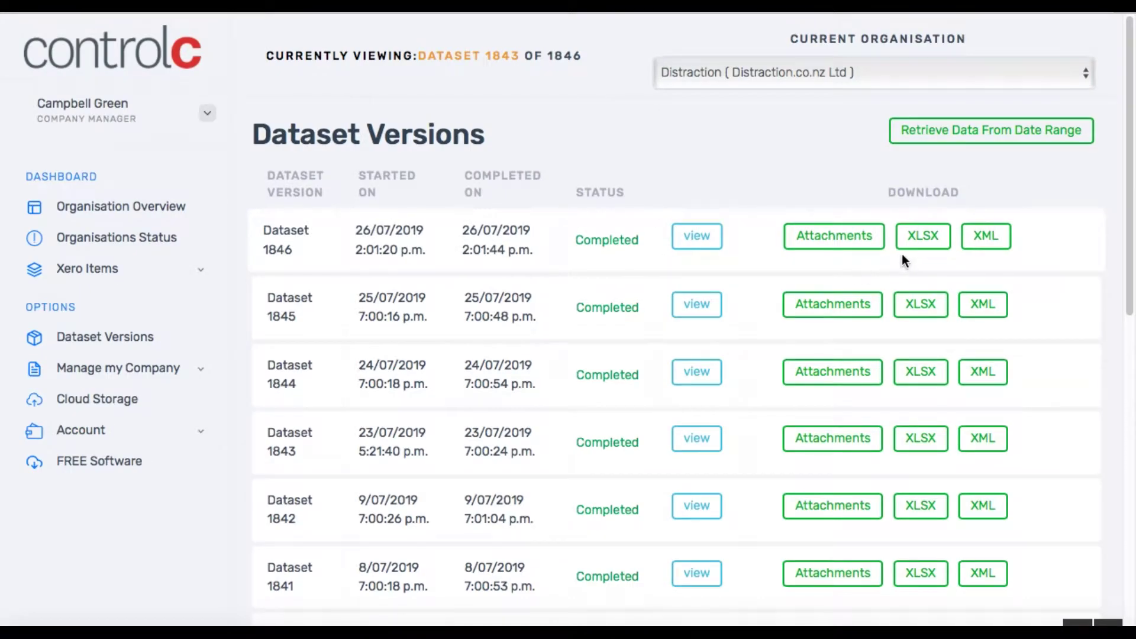
left_click(834, 235)
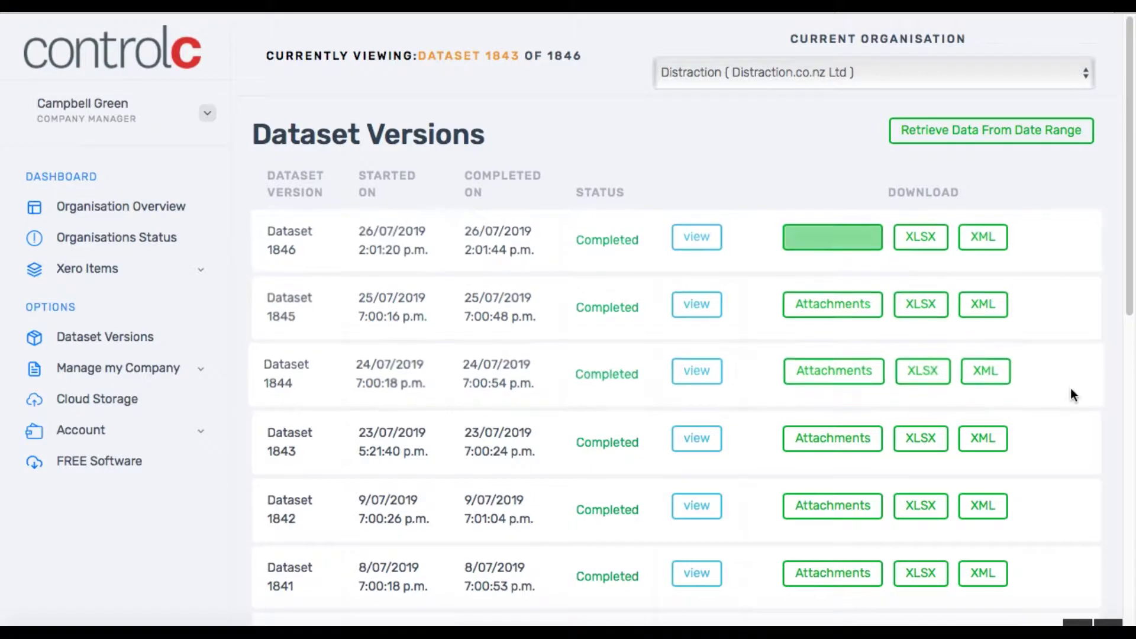
left_click(1006, 12)
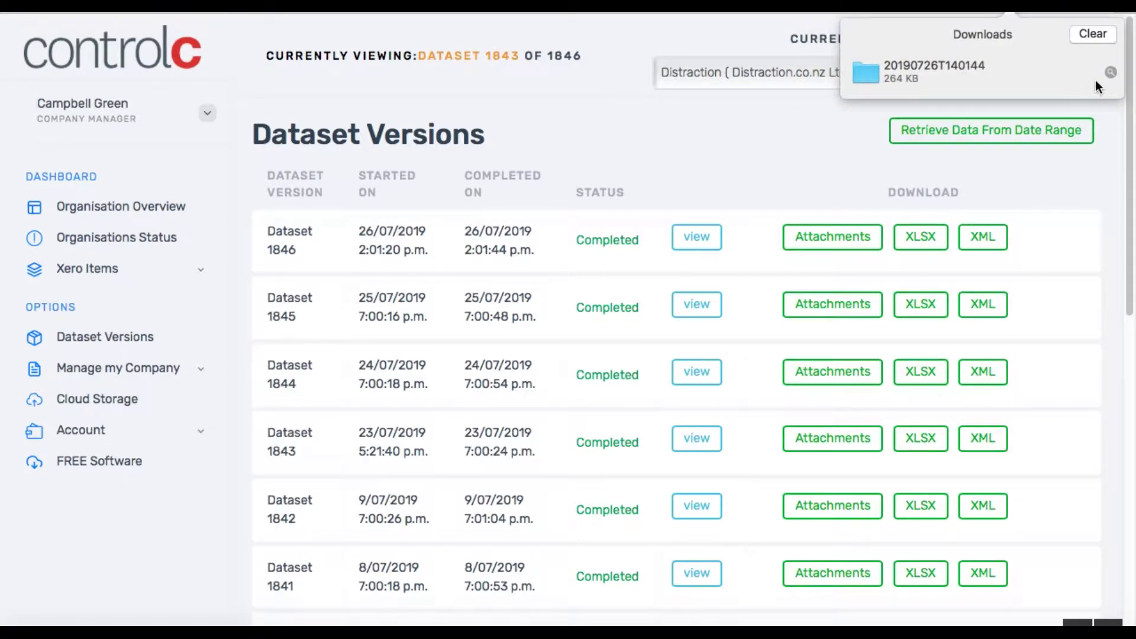
left_click(1110, 73)
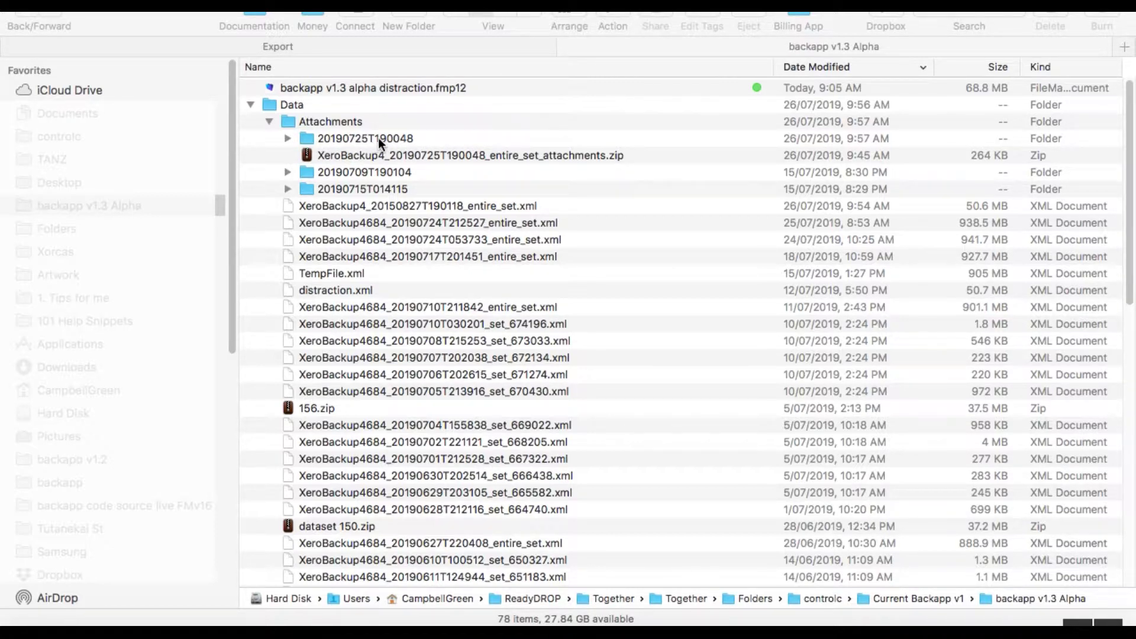
Step: Examine the contents of the unzipped 20190725T190048 folder inside Data/Attachments, then collapse it again
left_click(289, 137)
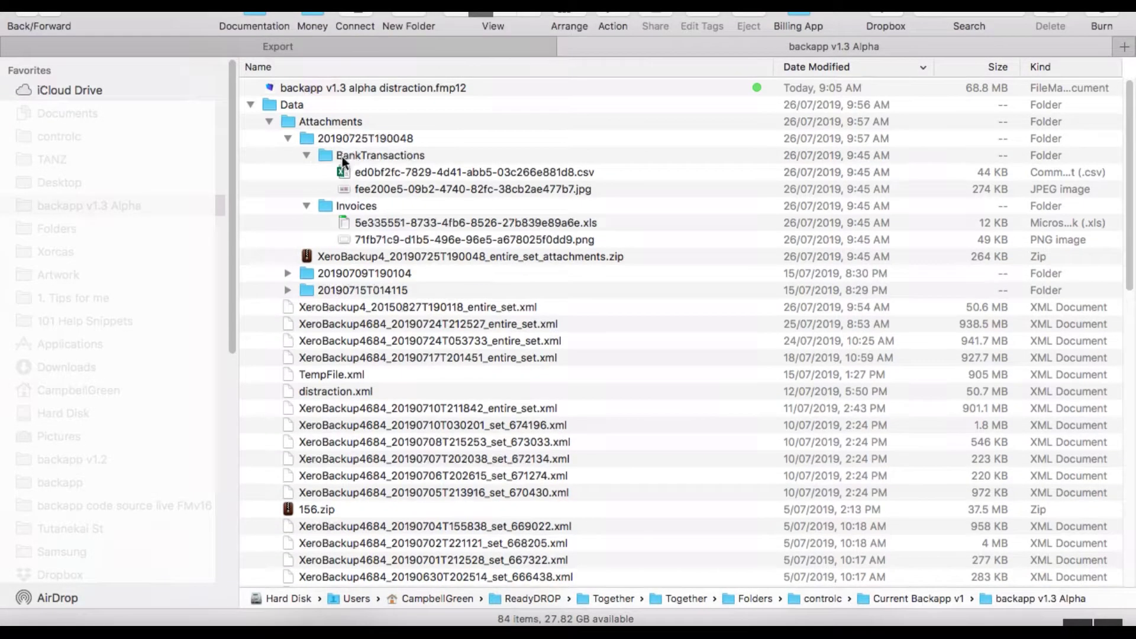
left_click(288, 139)
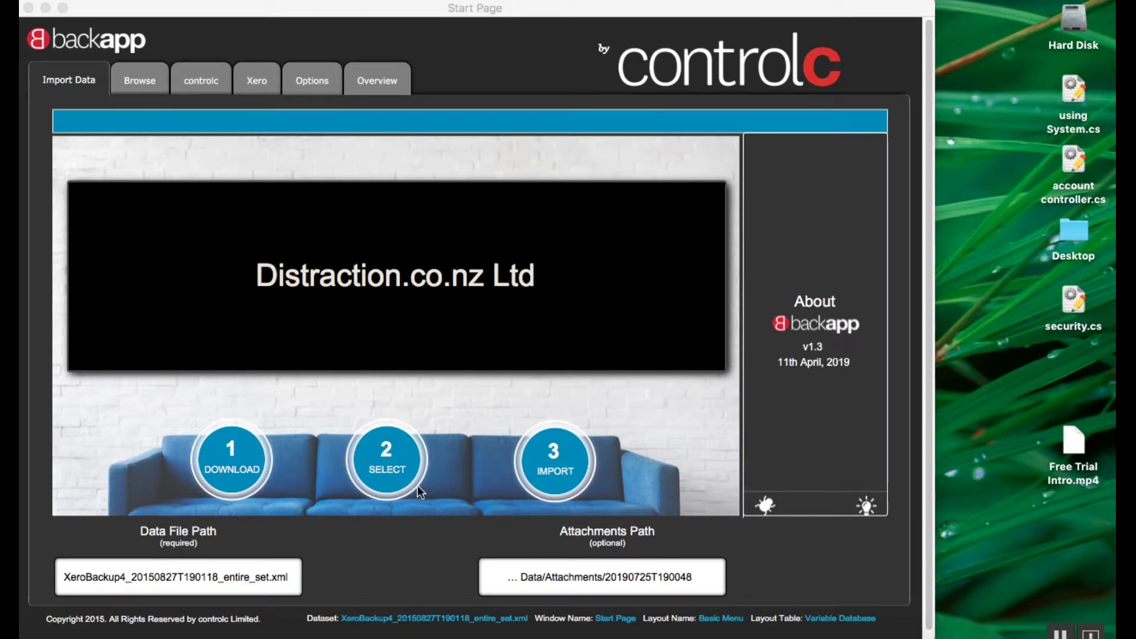
Step: In backapp, select XeroBackup4_20150827T190118_entire_set.xml from the Data folder as the data file
left_click(390, 462)
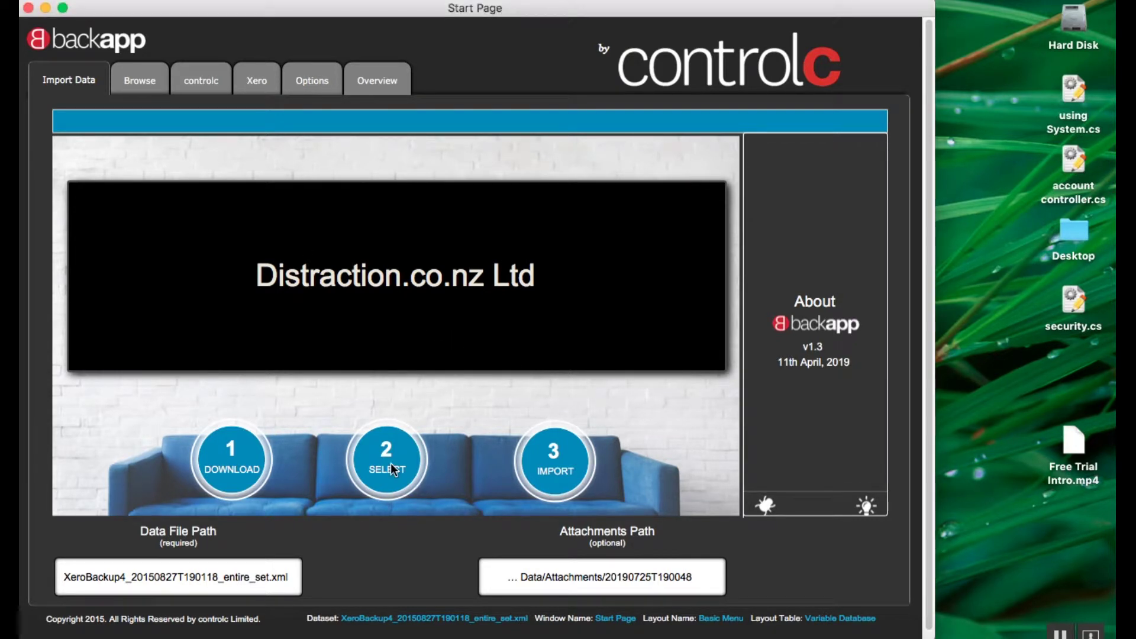
left_click(390, 463)
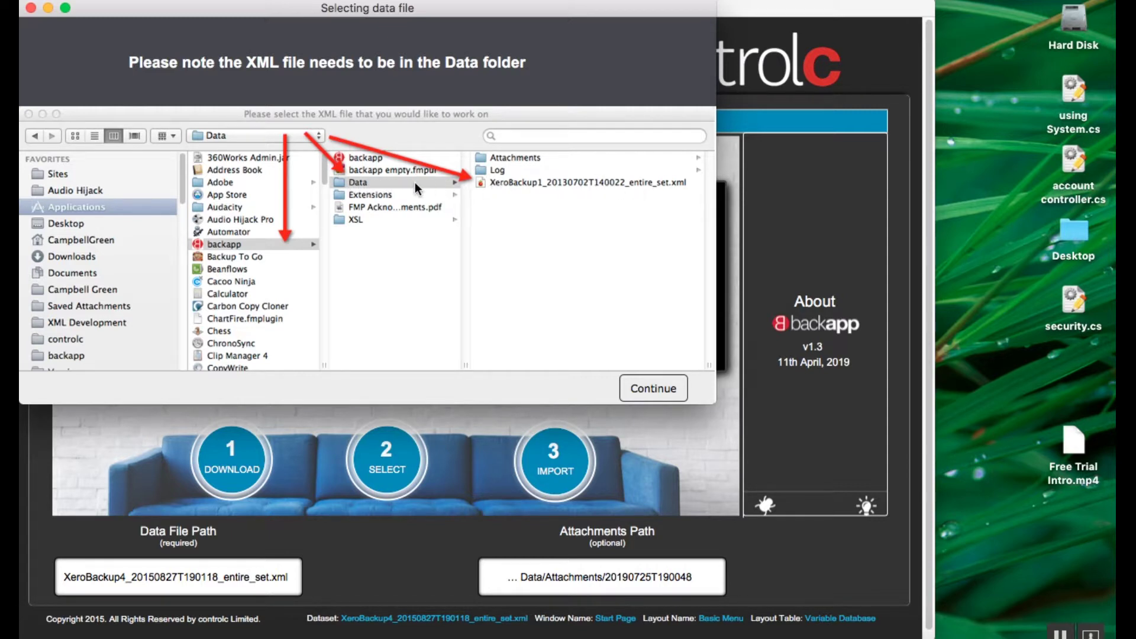
left_click(653, 388)
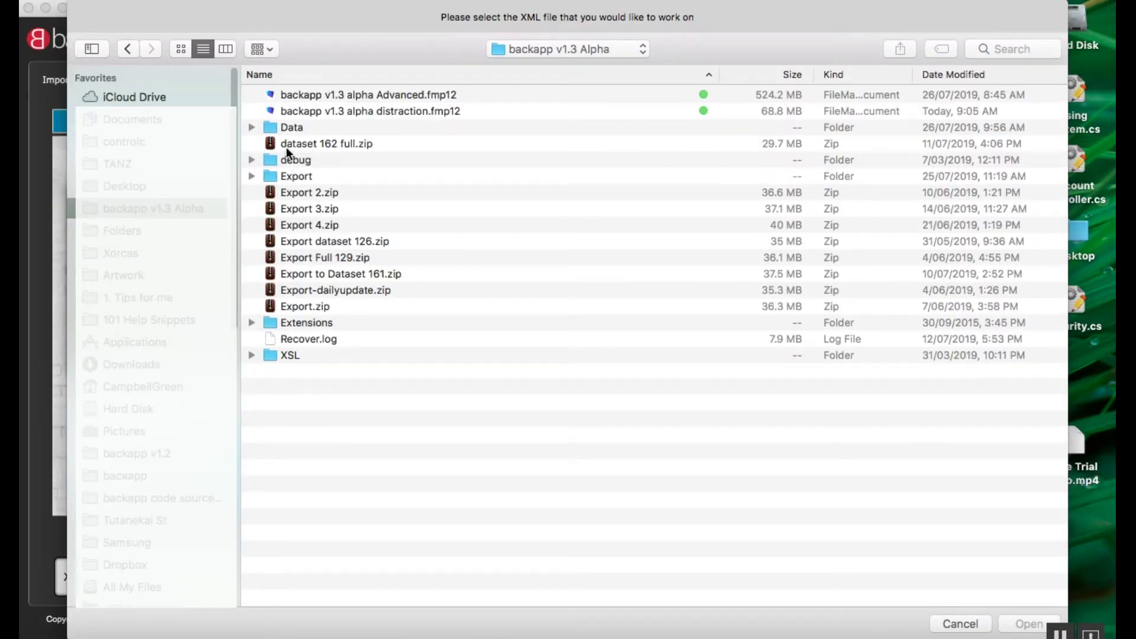
left_click(251, 128)
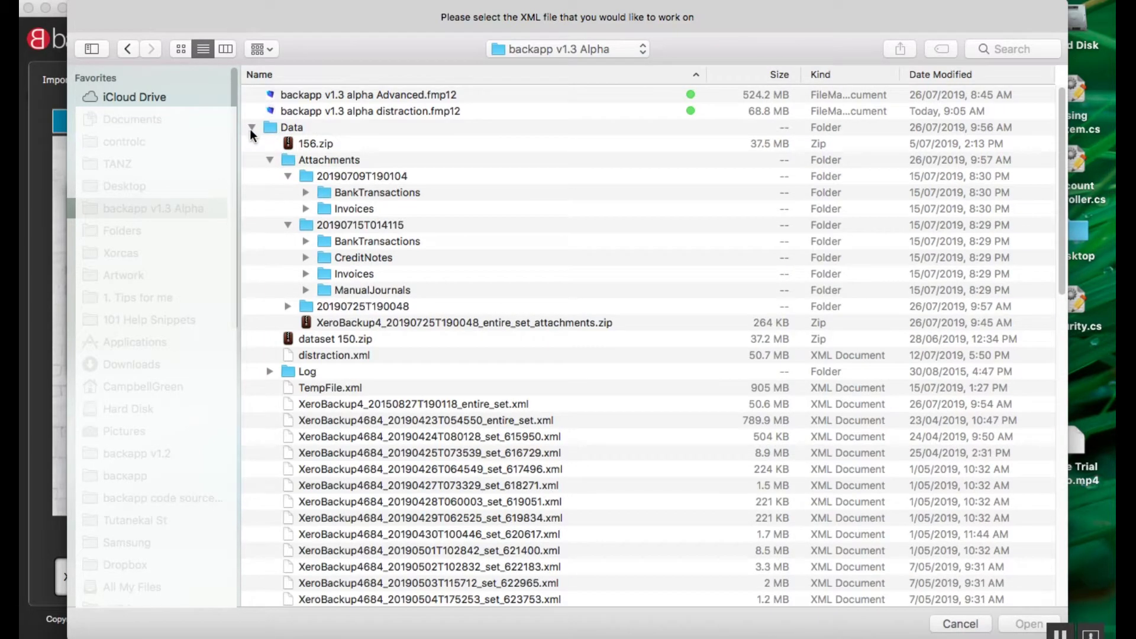
left_click(269, 161)
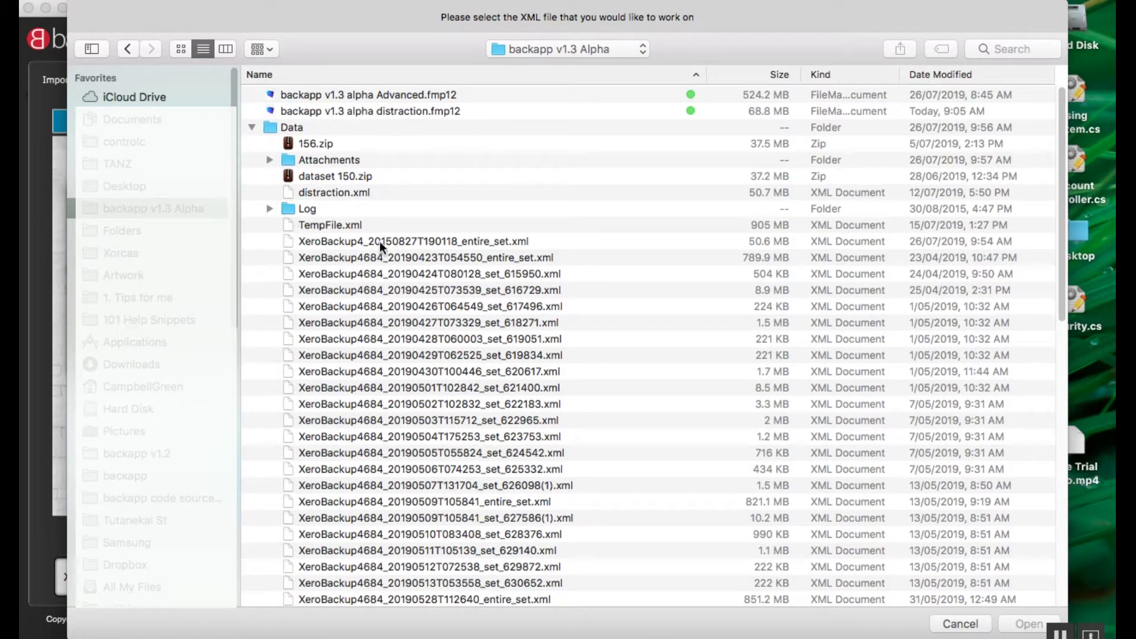
left_click(437, 244)
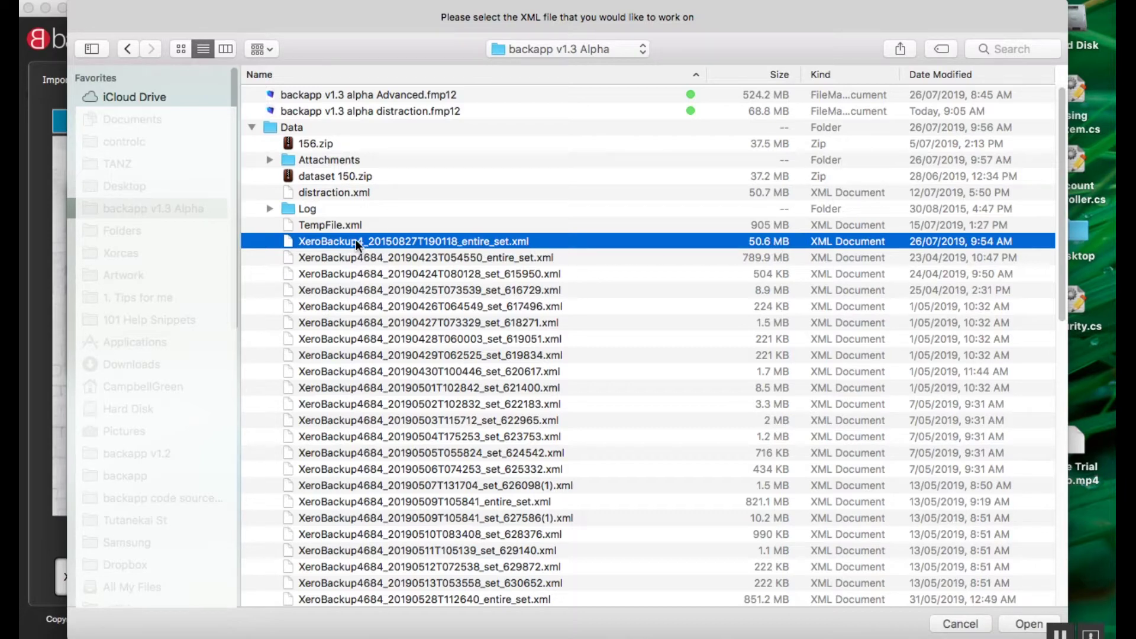
left_click(1032, 625)
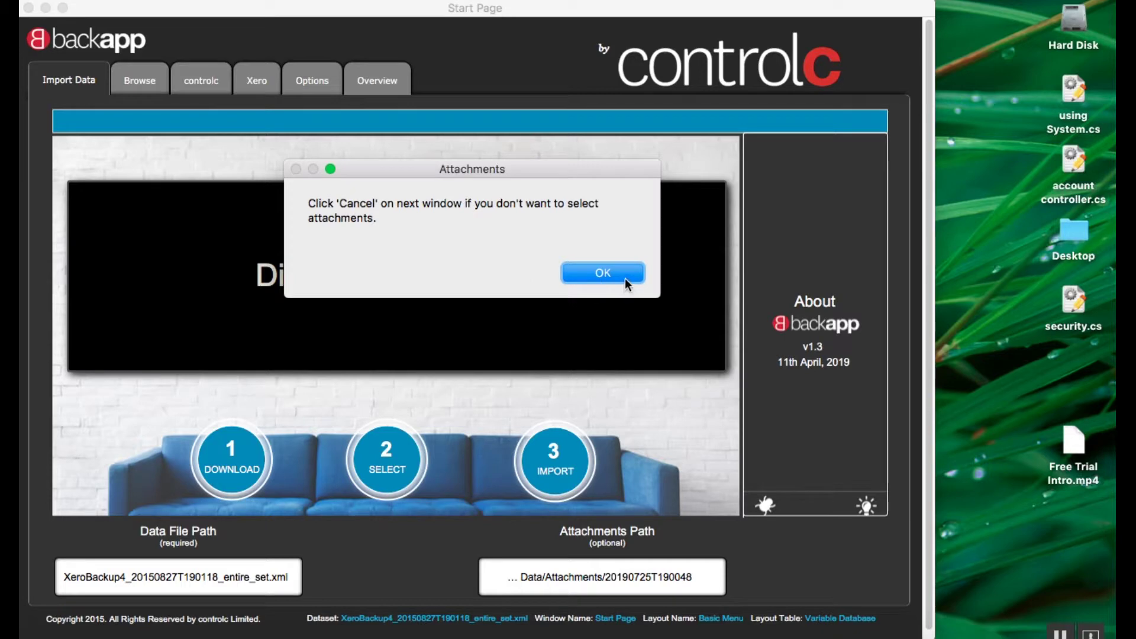
Step: Choose the 20190709T190104 folder inside Data/Attachments as the attachments path and finish the selection
left_click(623, 275)
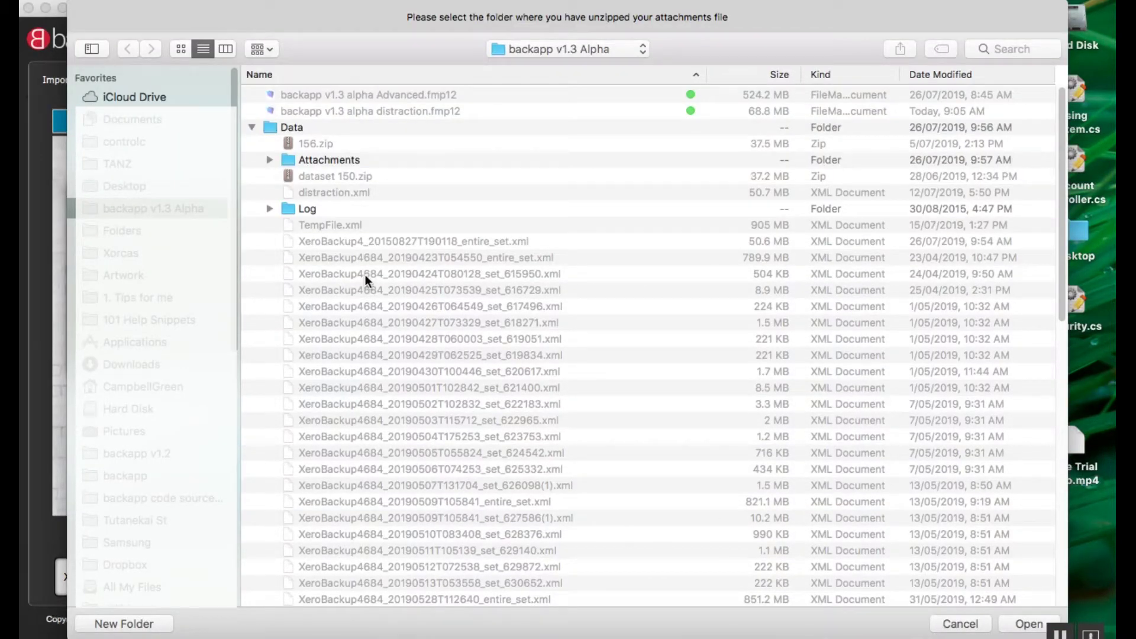
left_click(285, 158)
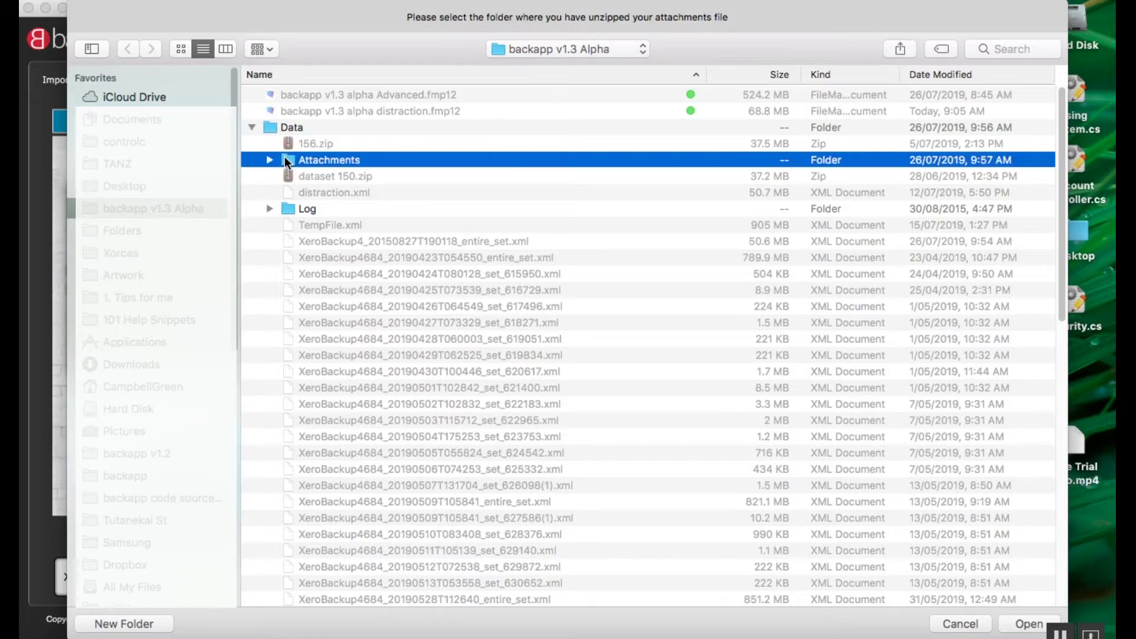
left_click(272, 158)
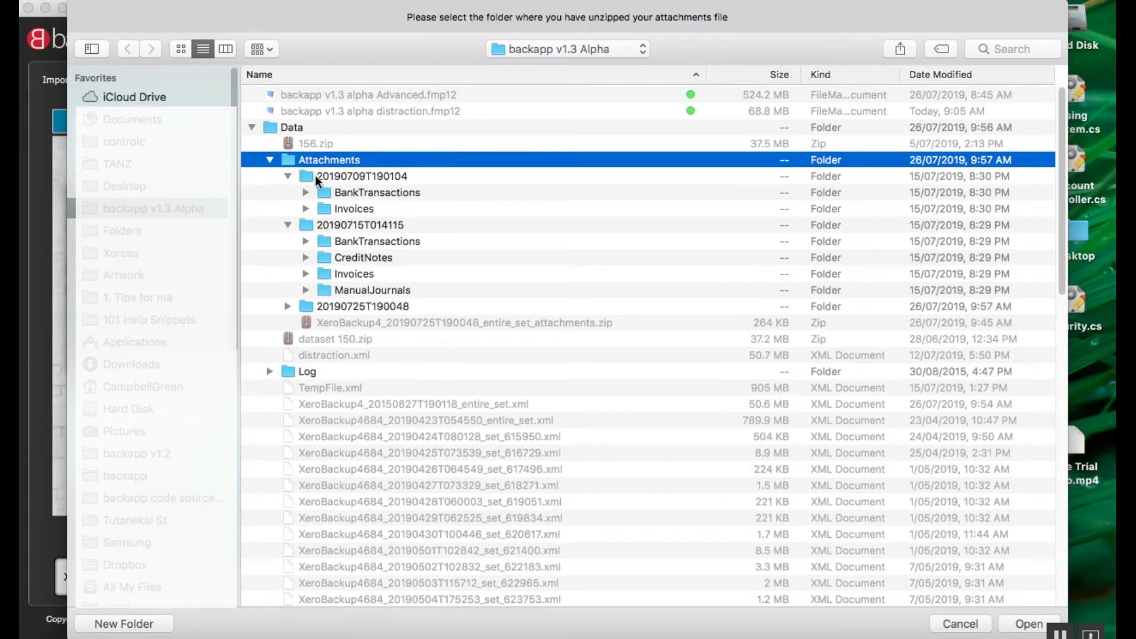
left_click(322, 179)
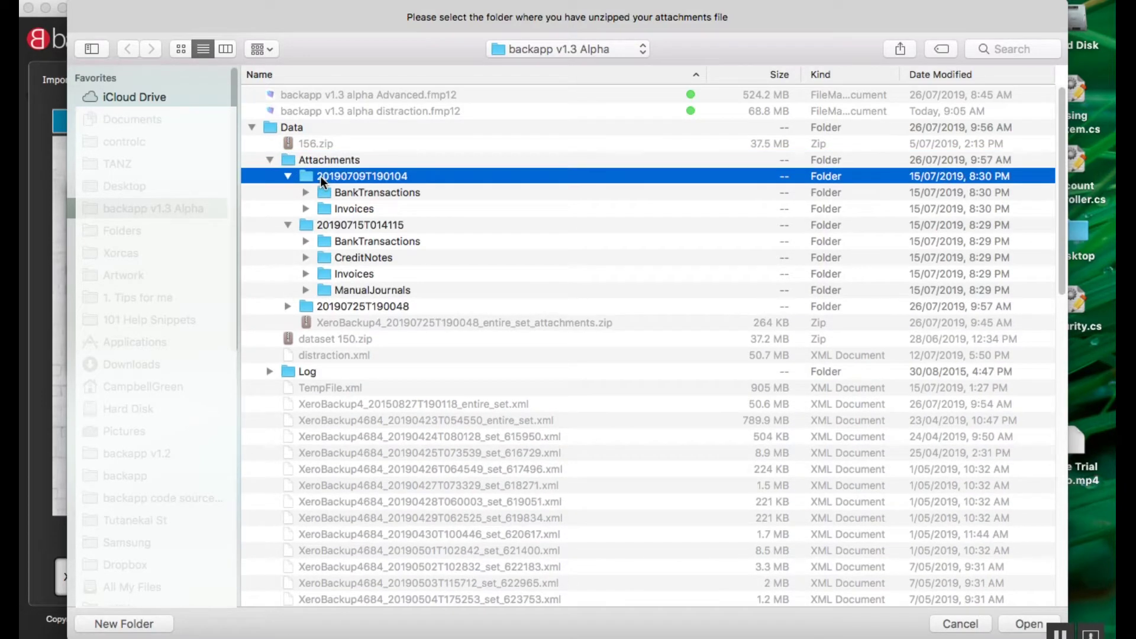
left_click(288, 225)
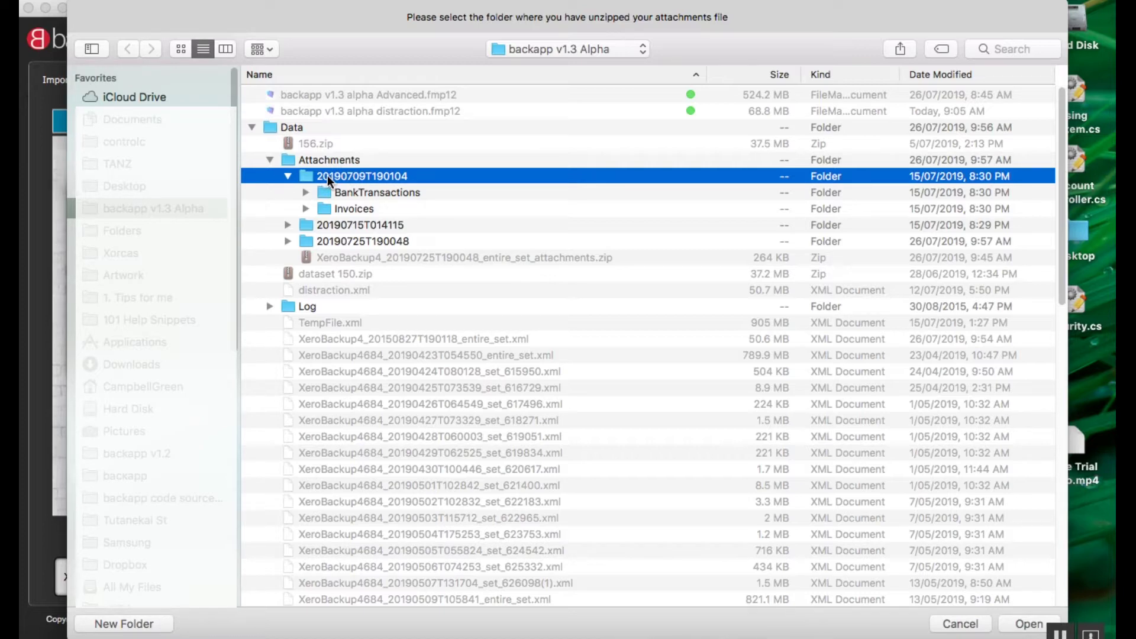
left_click(1014, 625)
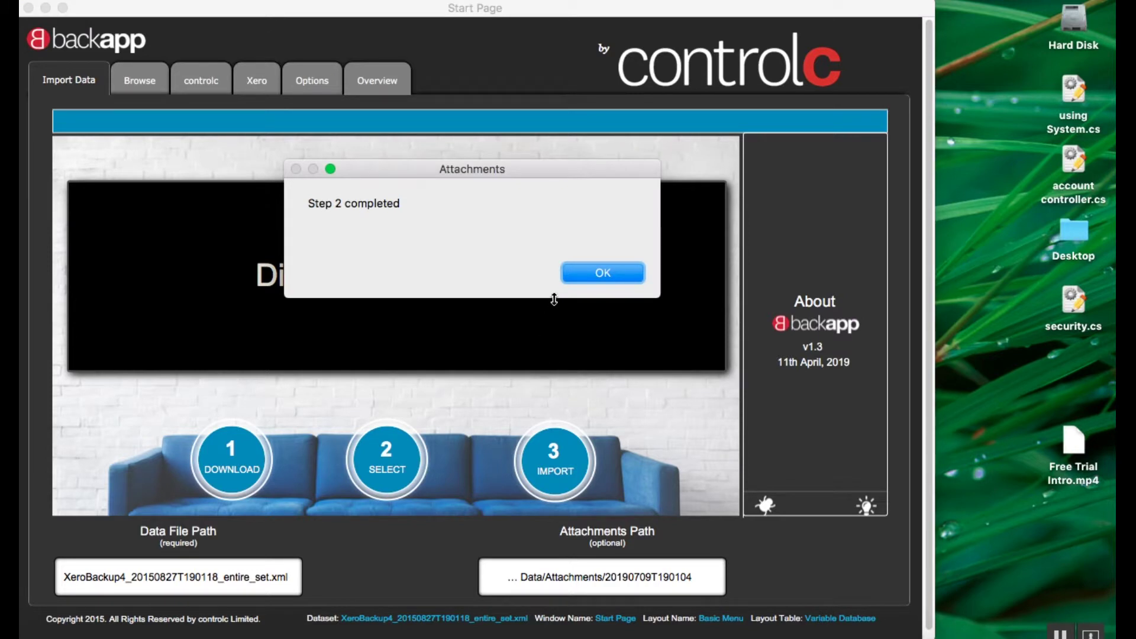
left_click(602, 273)
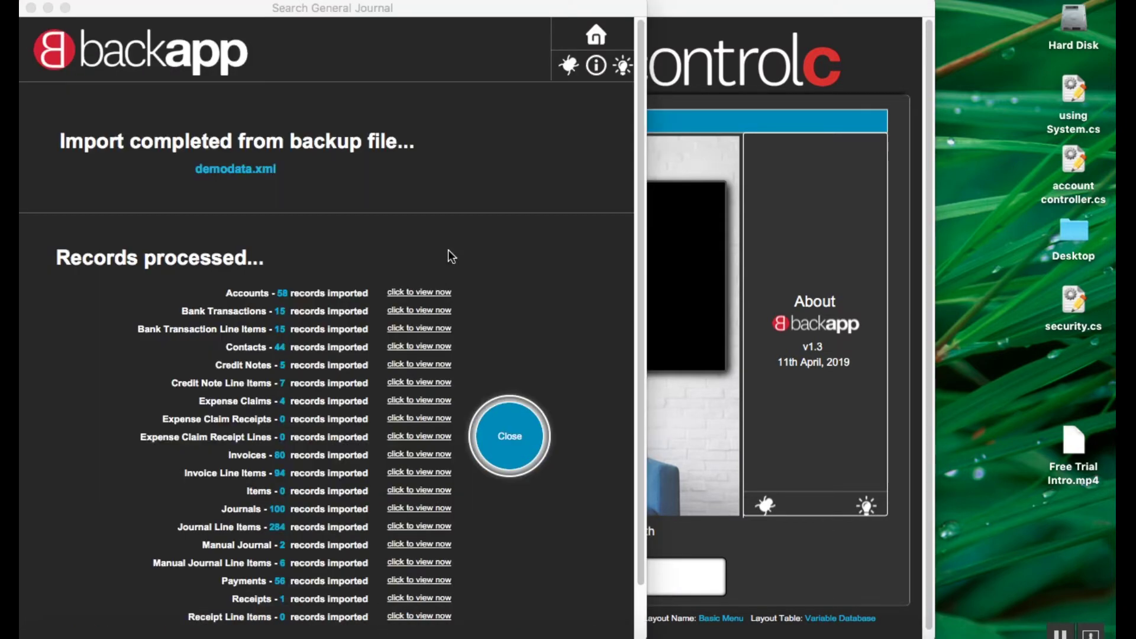
Step: Review the records processed in the import summary and close it
scroll(451, 256, "down", 3)
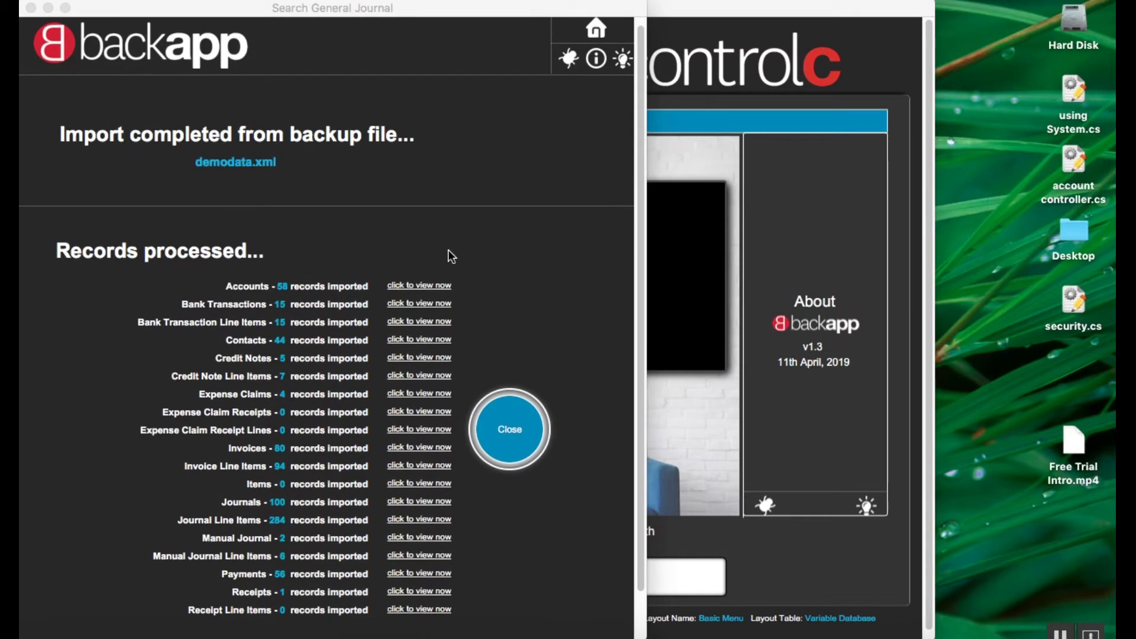
scroll(451, 257, "down", 1)
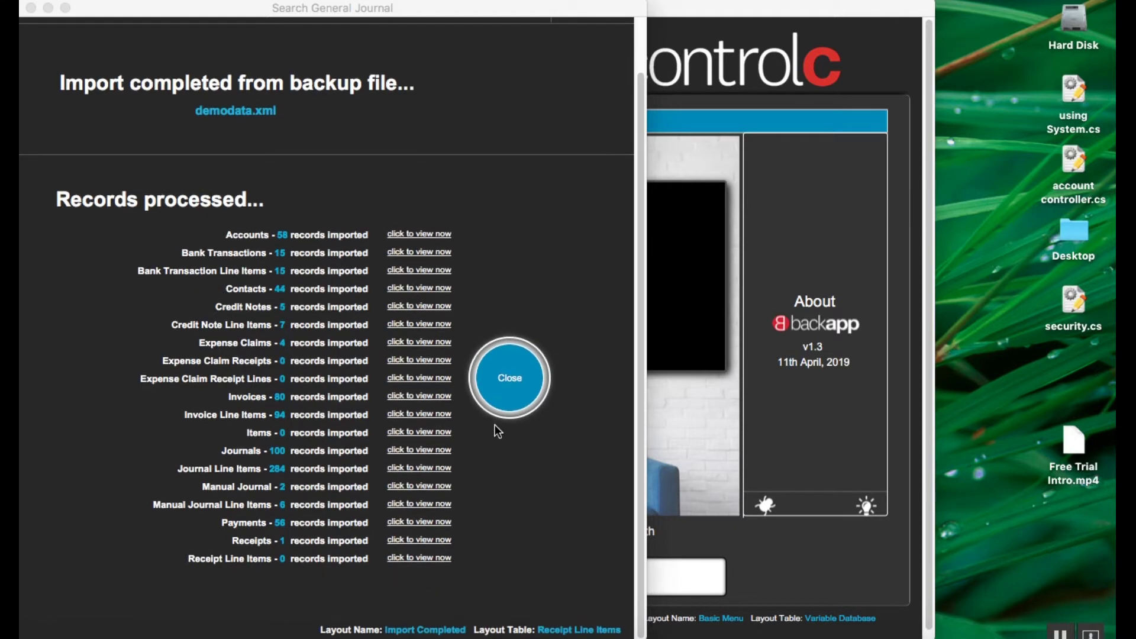
left_click(504, 378)
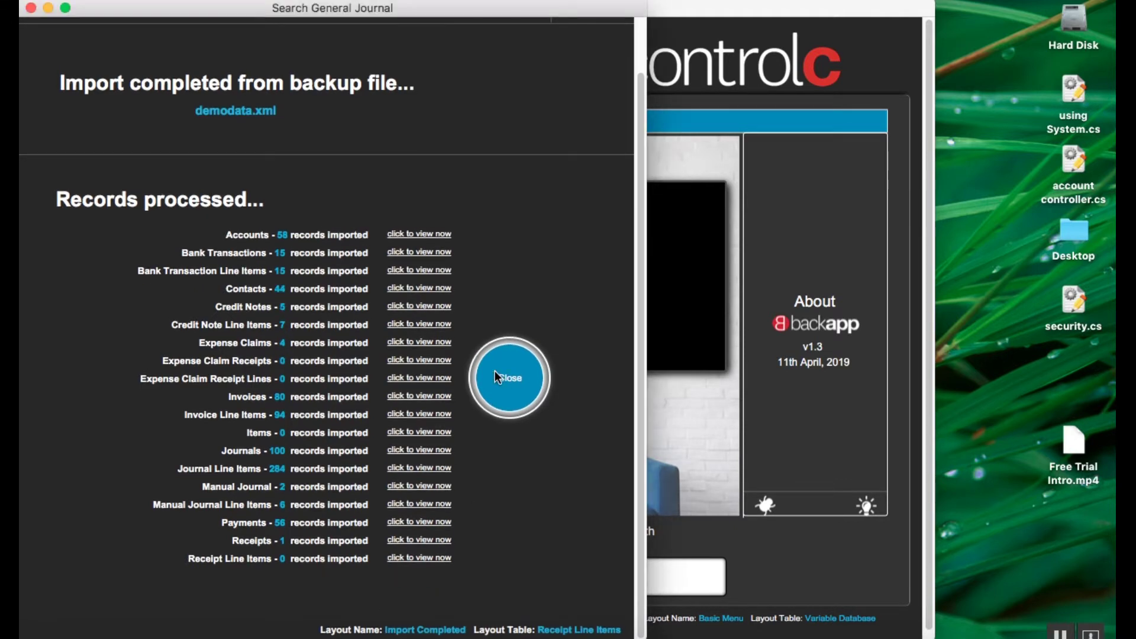
left_click(505, 379)
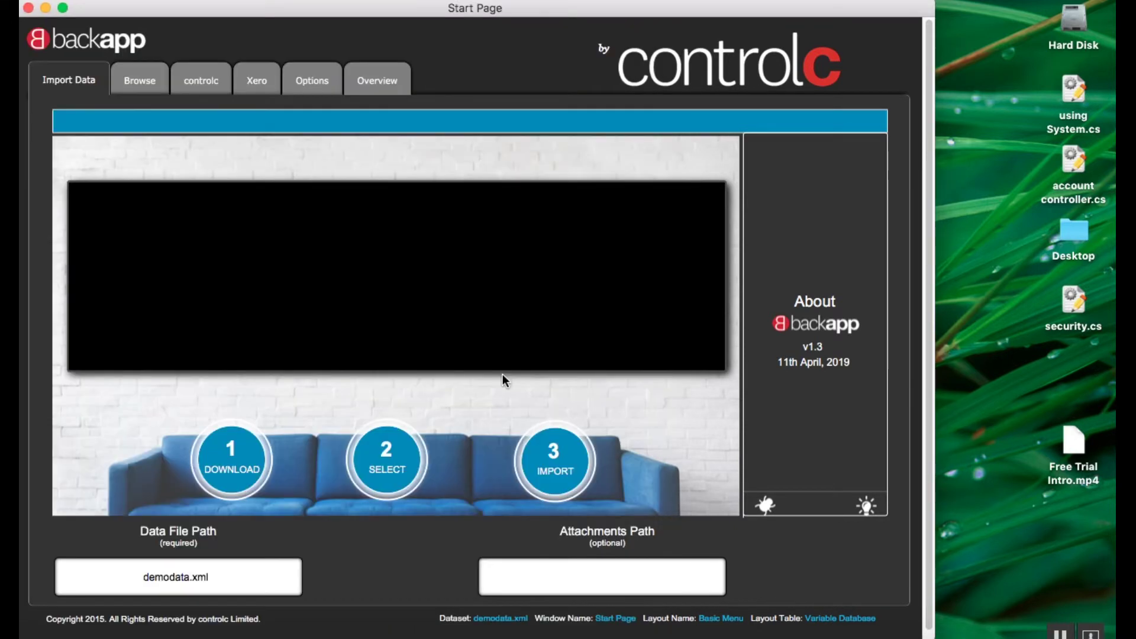
left_click(1068, 632)
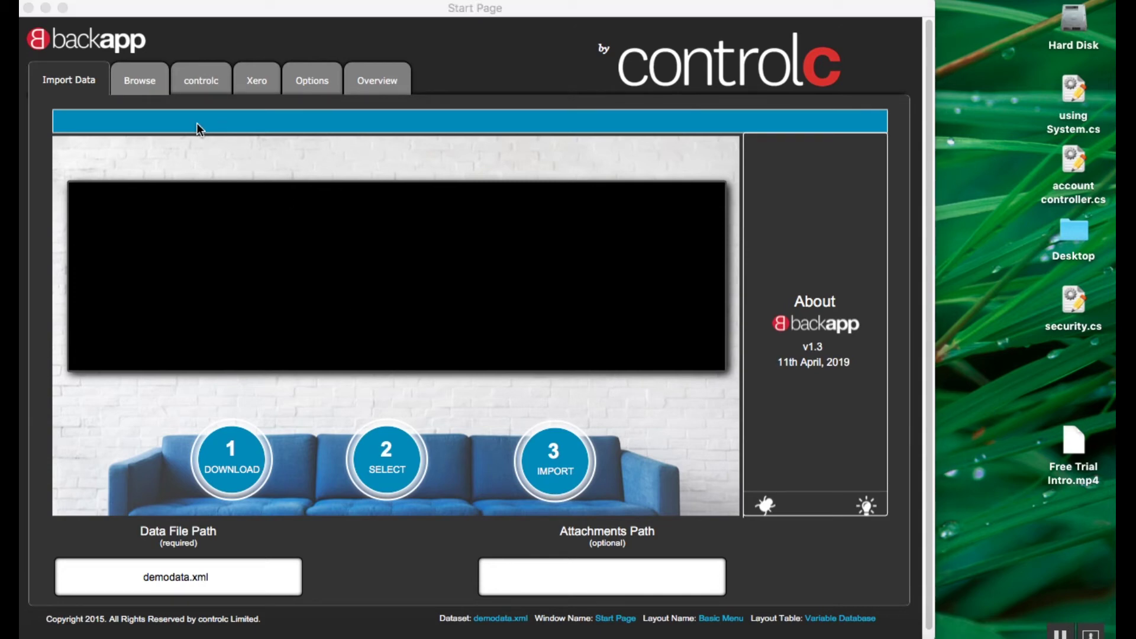
Step: Browse the imported data, view the organisation details, and close them
left_click(143, 86)
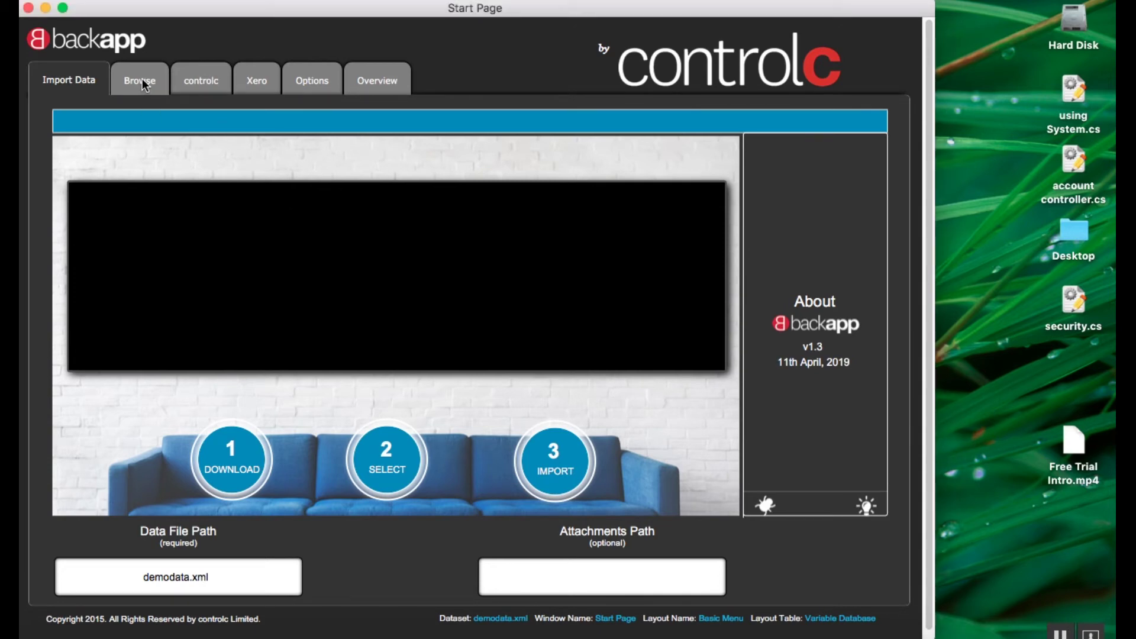
left_click(142, 83)
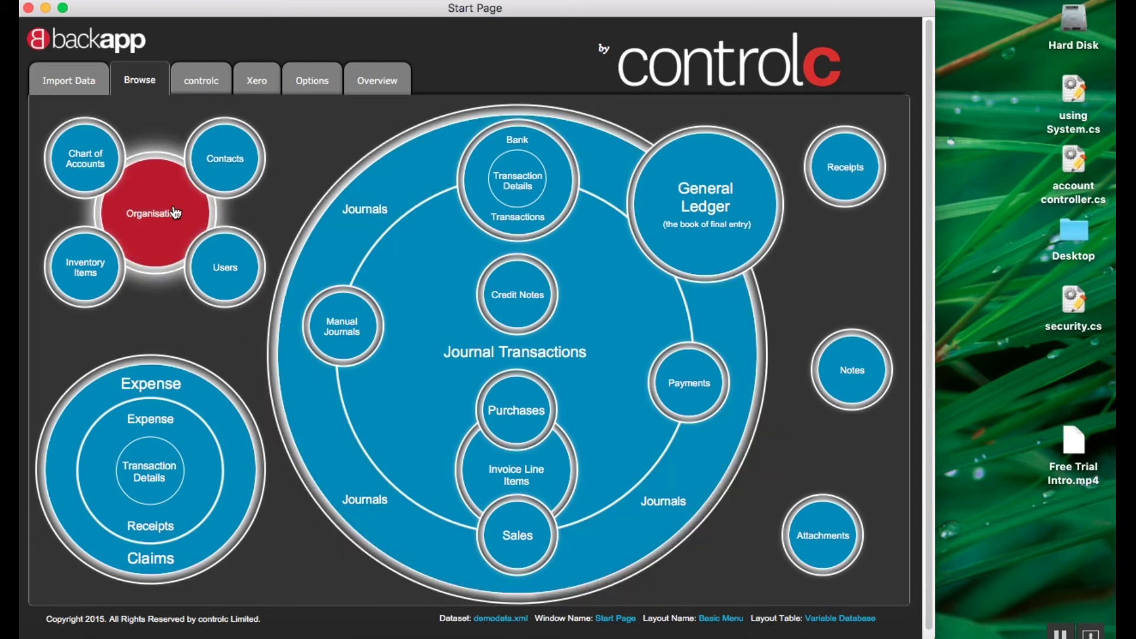
left_click(176, 212)
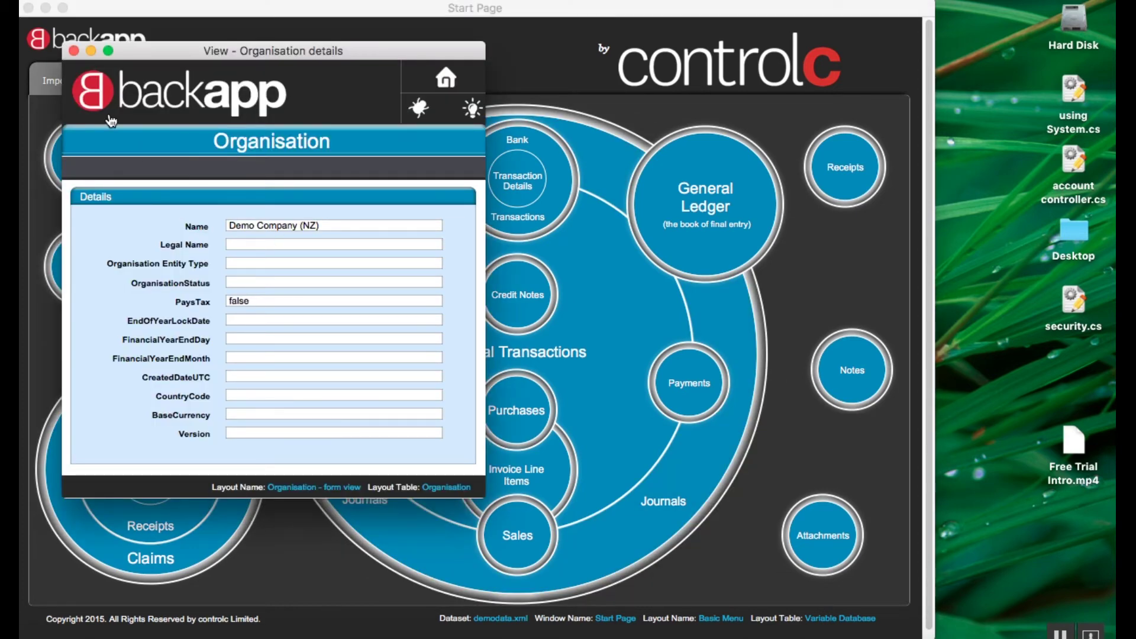
left_click(75, 52)
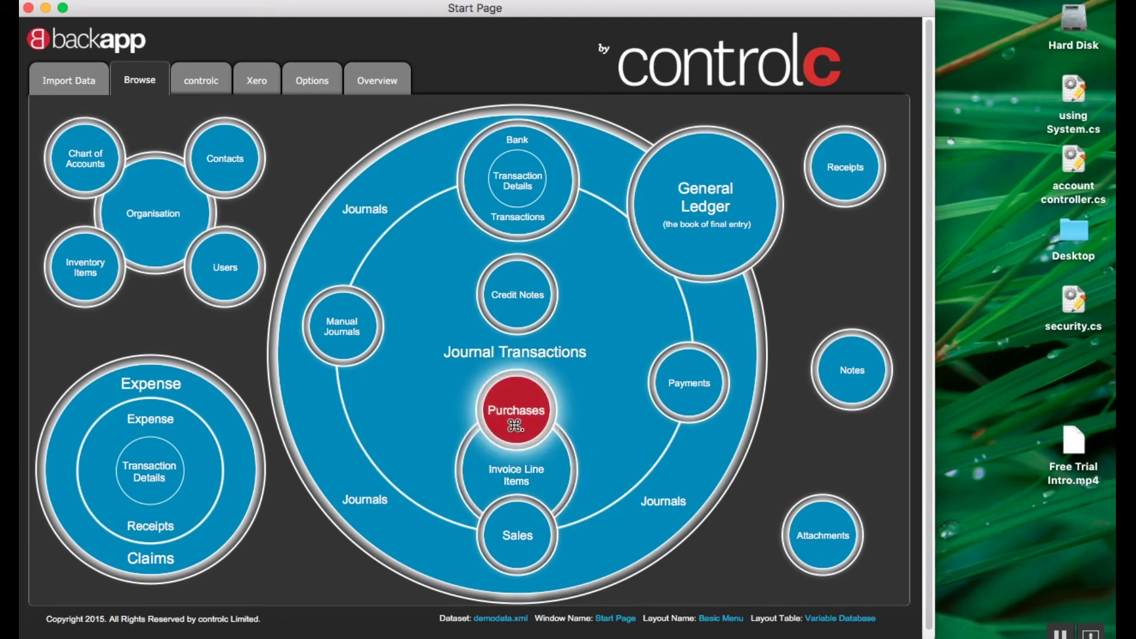
Step: View the purchases list and open the ABC Furniture invoice 710
left_click(514, 417)
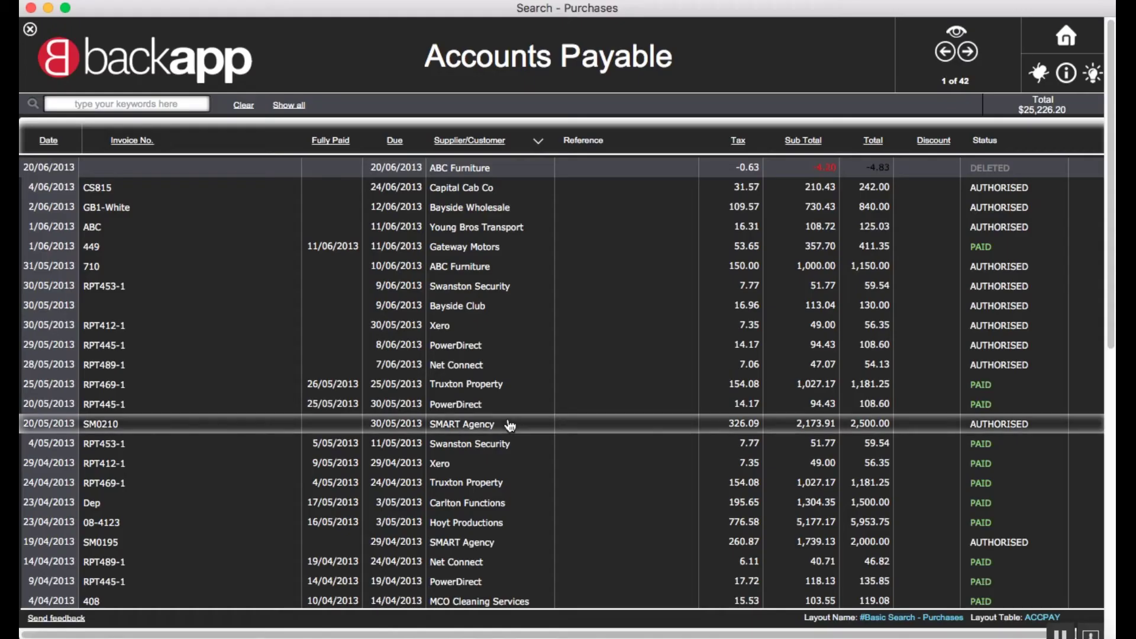
left_click(445, 281)
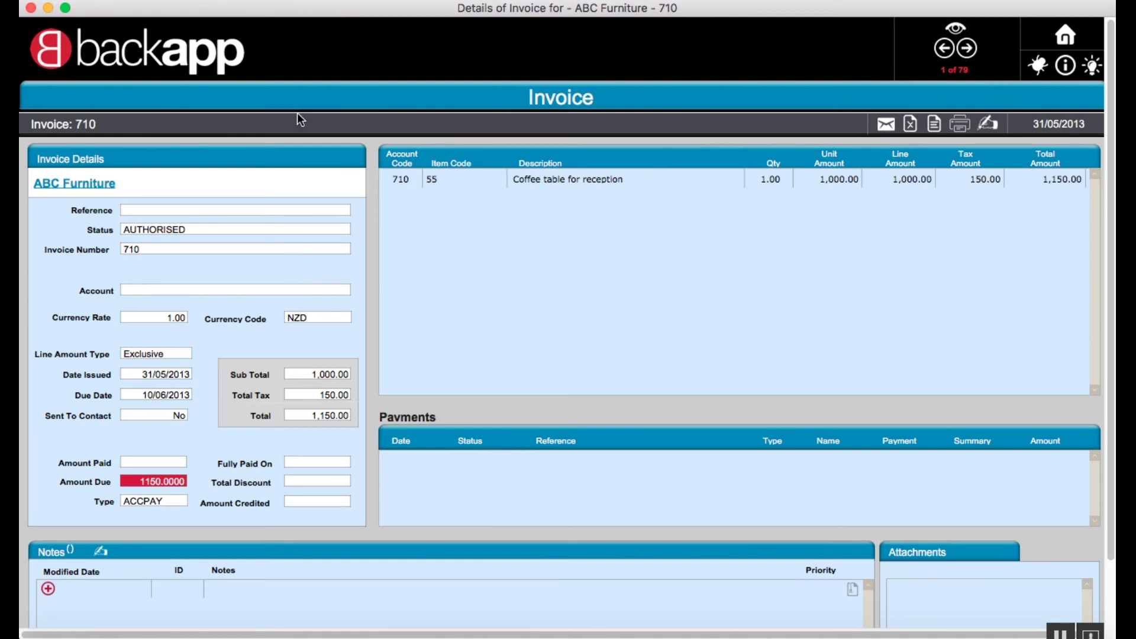